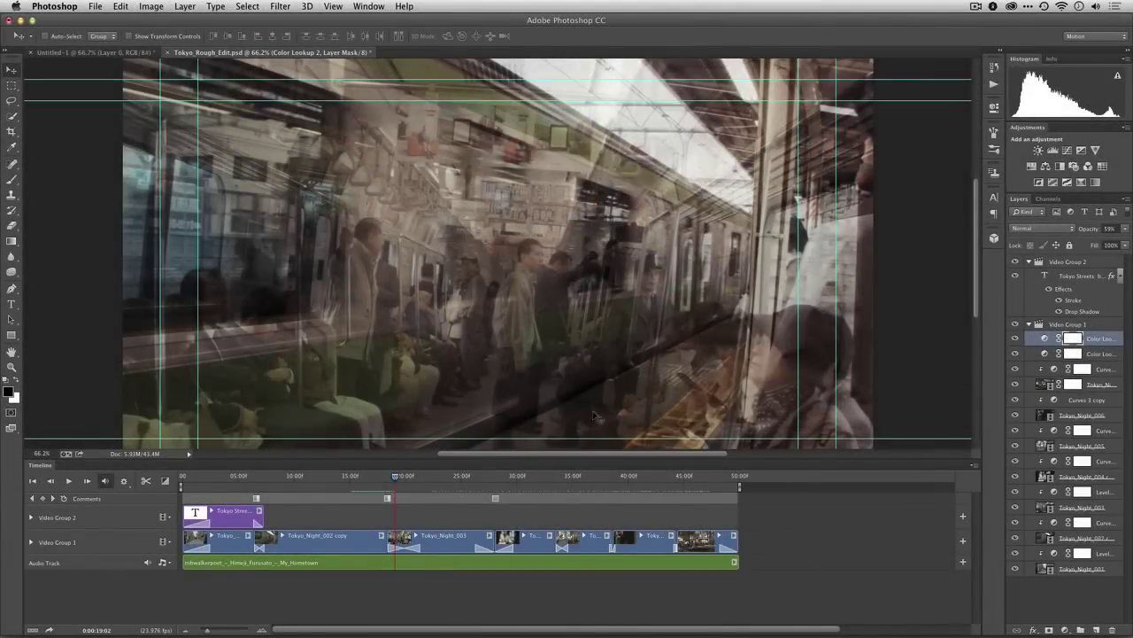
- Scrub the playhead from about 19:02 to 20:16, onto the clear subway-car interior frame
left_click_drag(395, 476, 422, 477)
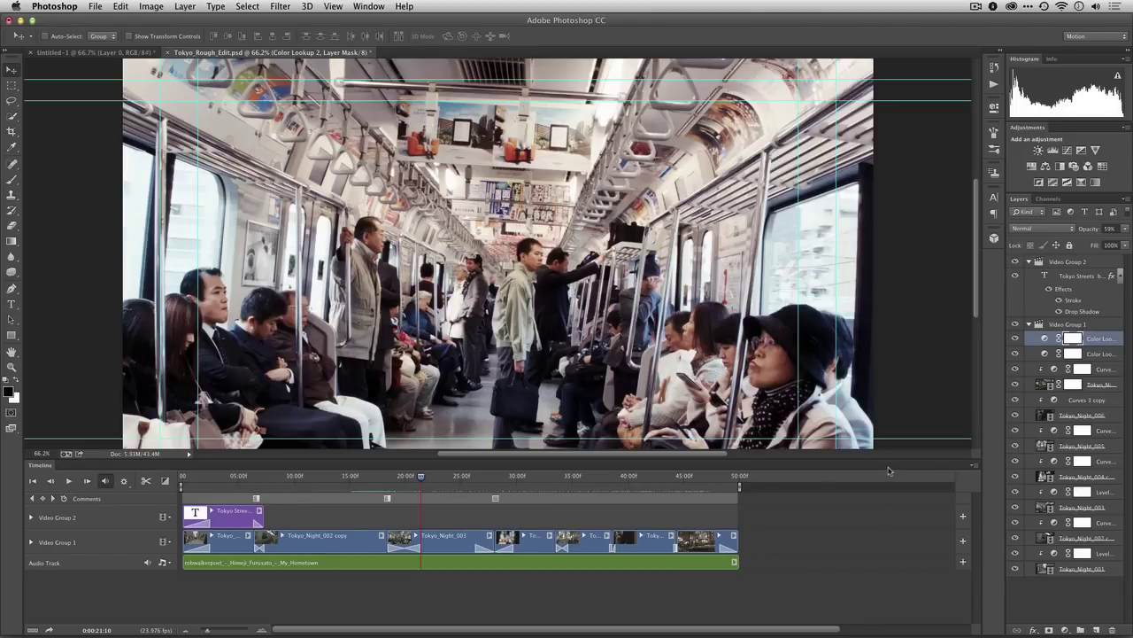
- Rewind the playhead to 0:00 and play the Tokyo edit, stopping near 21 seconds
left_click(974, 467)
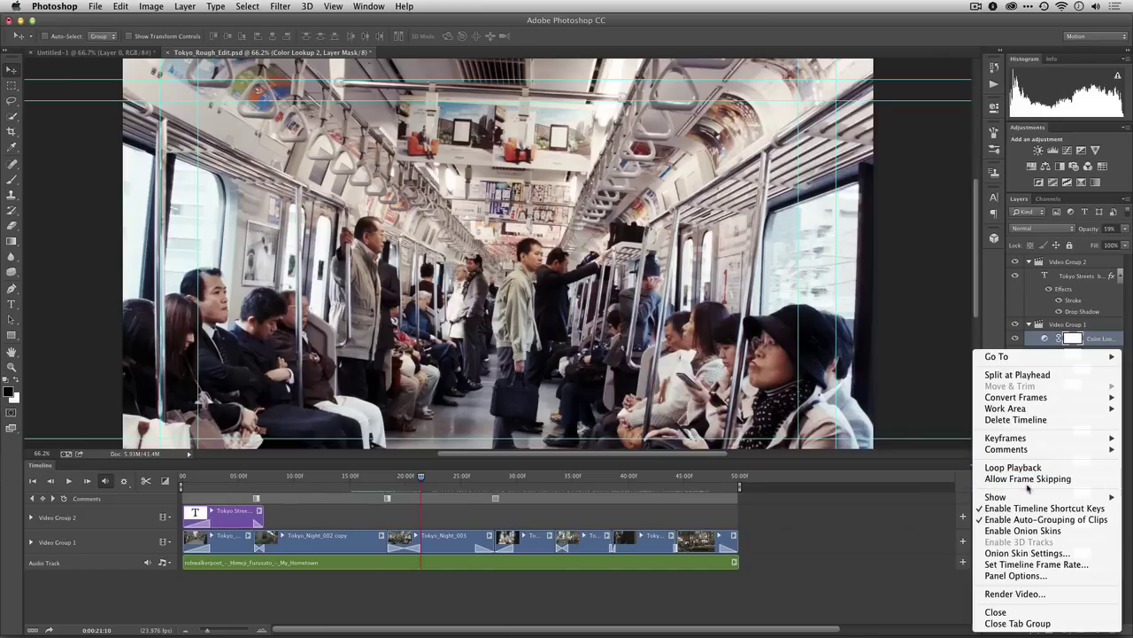
mouse_move(1032, 497)
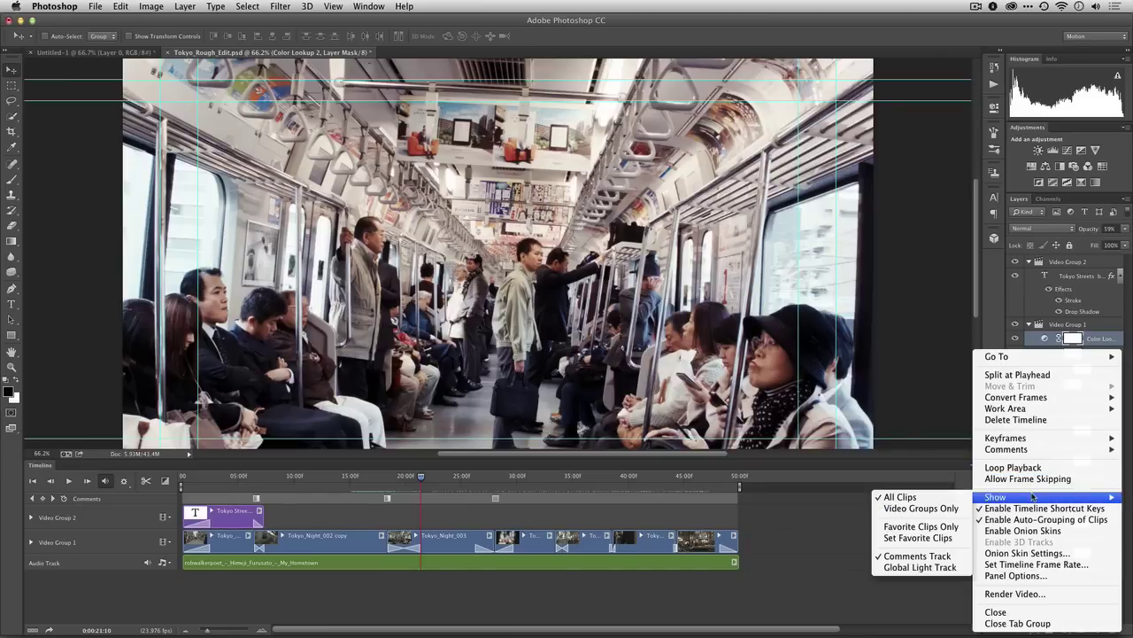
left_click(1036, 480)
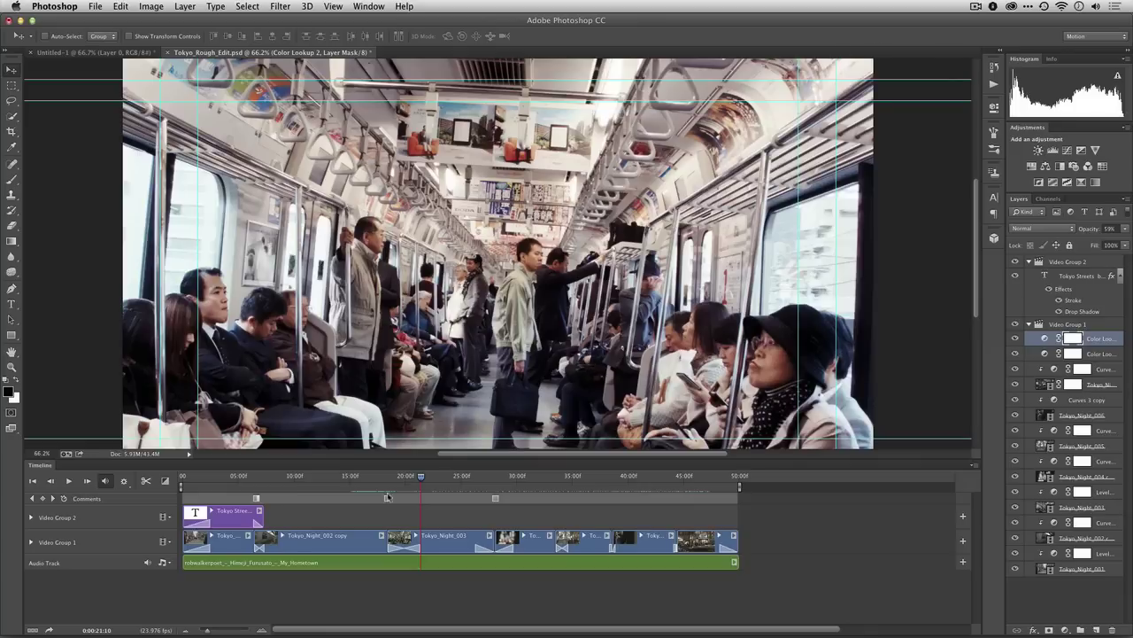
left_click_drag(423, 478, 155, 481)
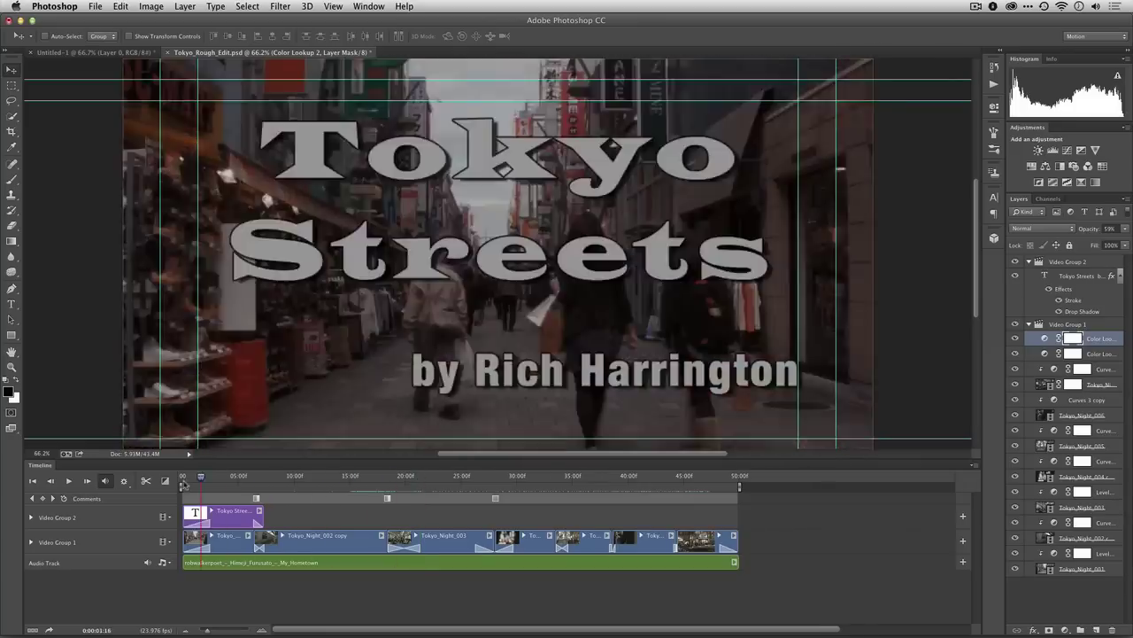
key("space")
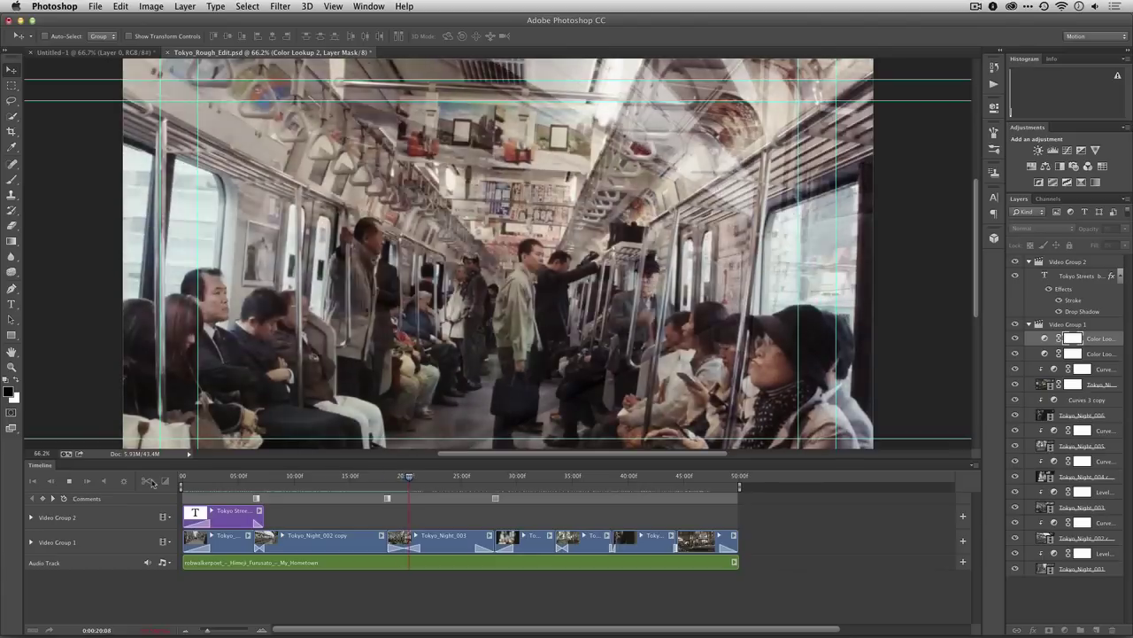
key("space")
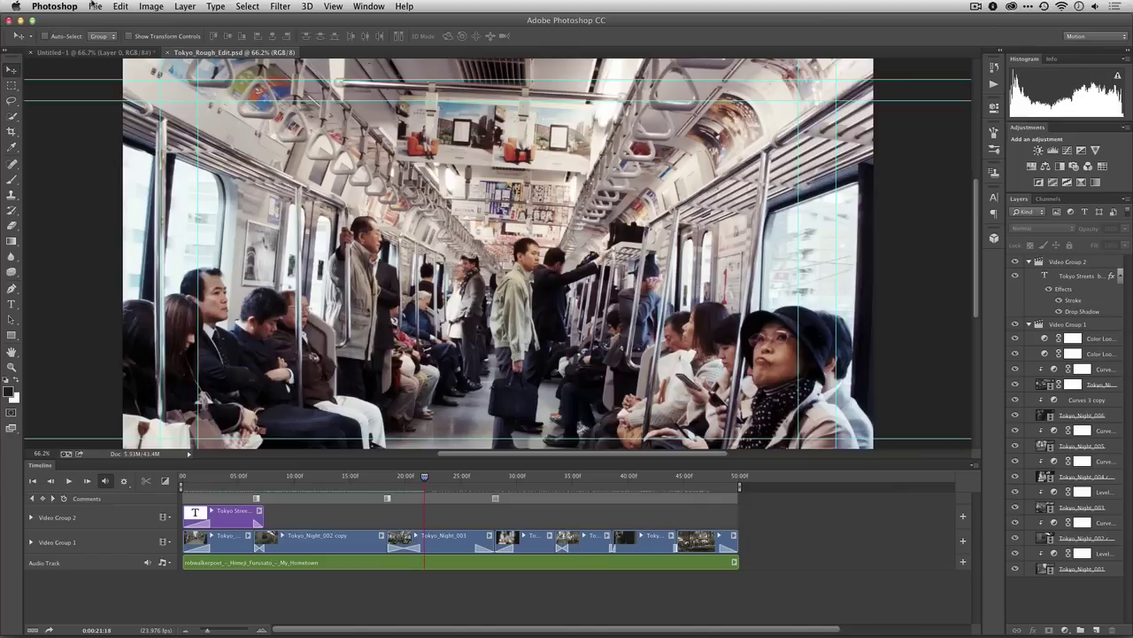
- Open the Render Video dialog from File > Export > Render Video
left_click(95, 6)
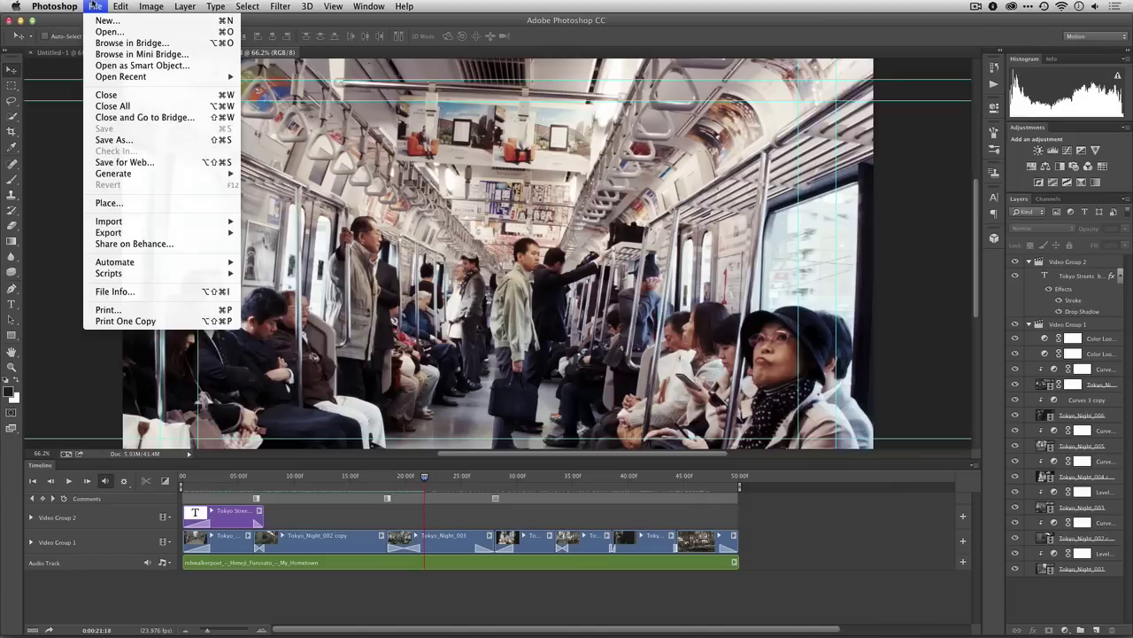
left_click(94, 6)
mouse_move(109, 232)
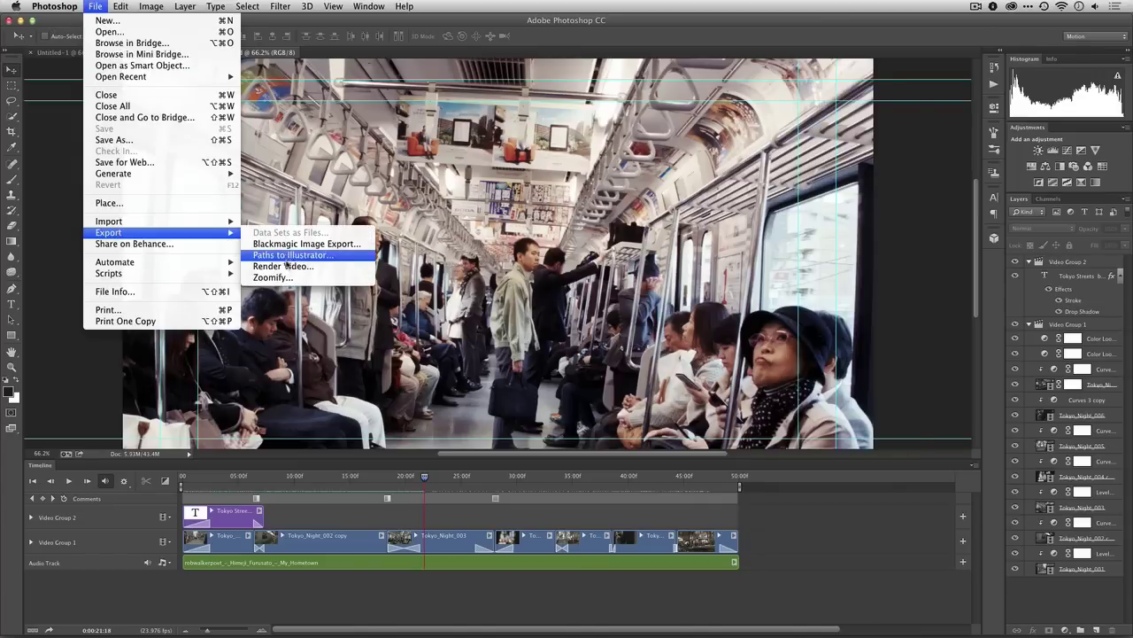
left_click(200, 609)
- Set the render destination to Tokyo_Rough_Cut with a new 'Exports' subfolder
left_click(48, 630)
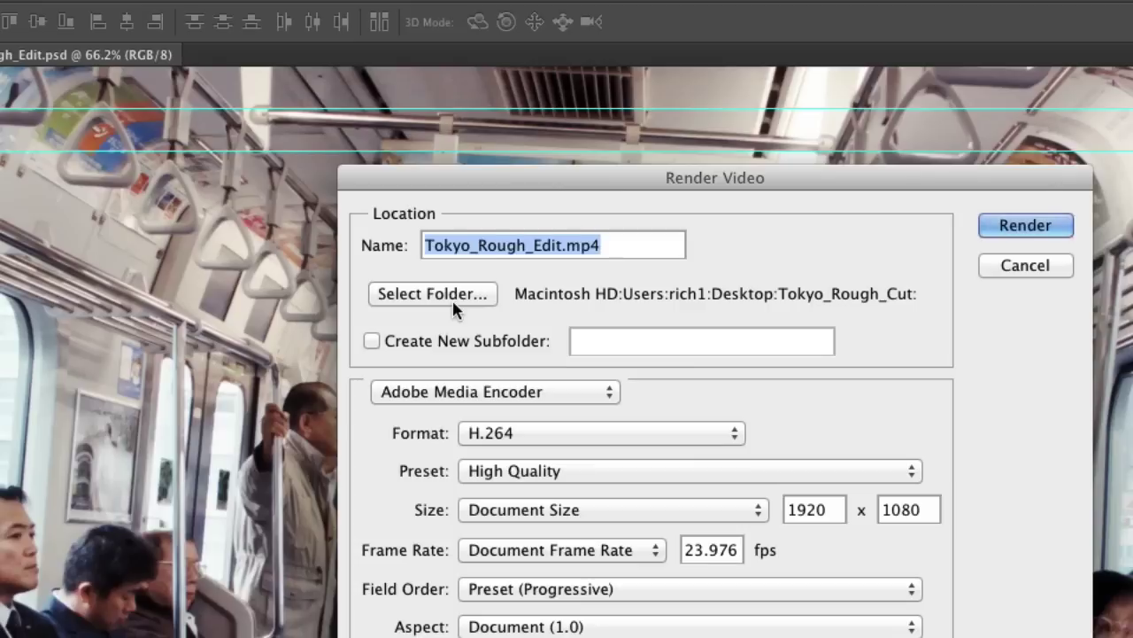
left_click(434, 173)
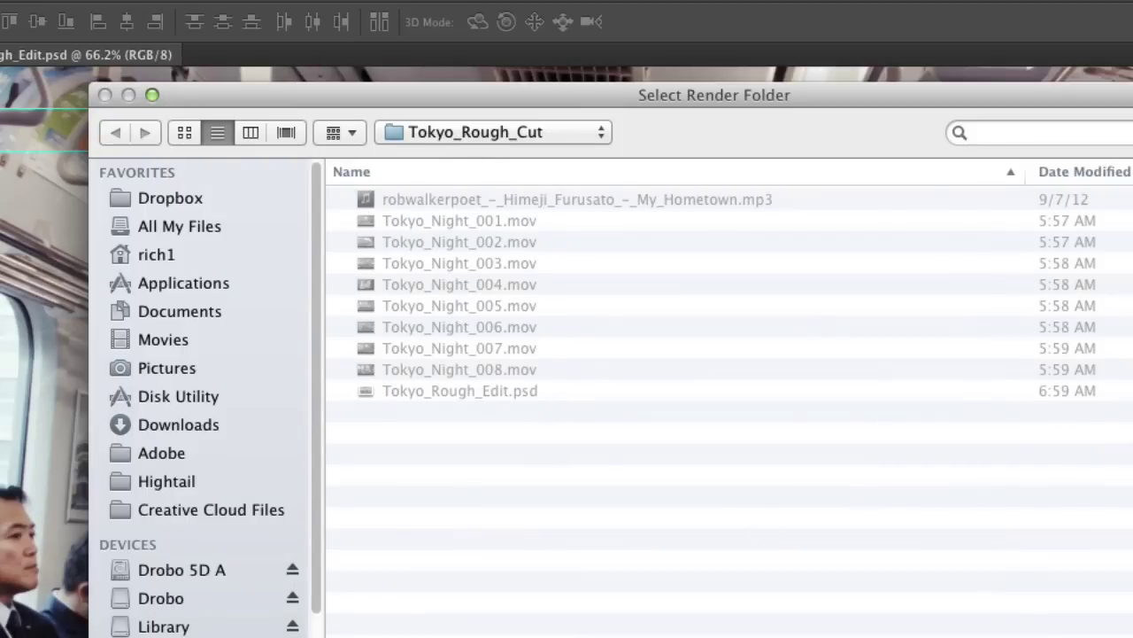
key("Return")
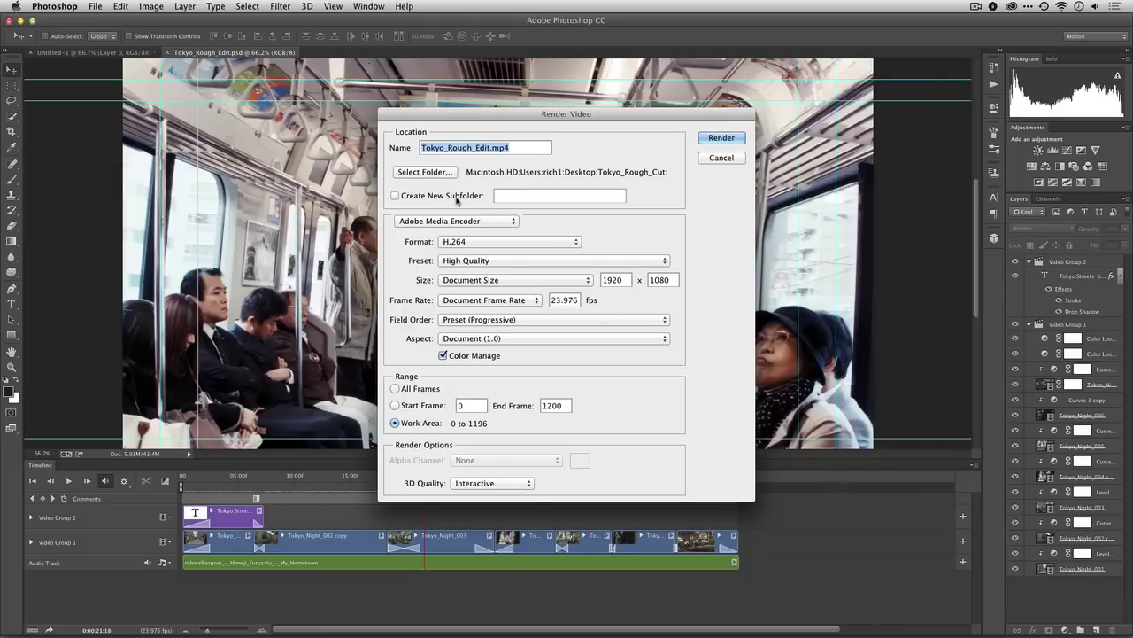
left_click(457, 199)
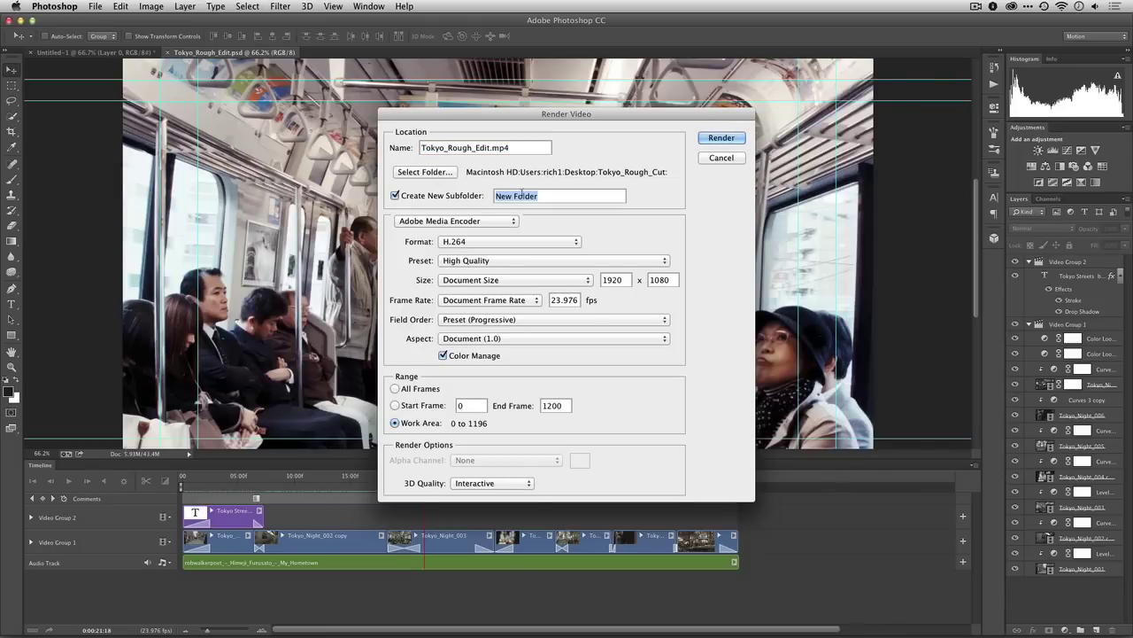
type("Exports")
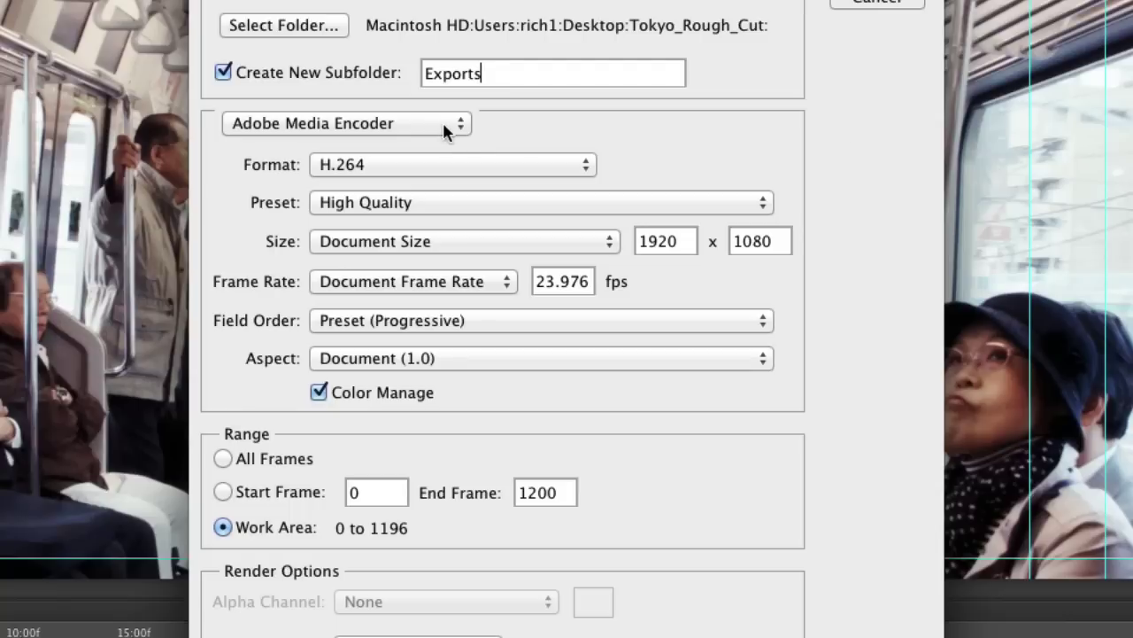
- Keep Adobe Media Encoder as the render method and try DPX as the format
left_click(505, 220)
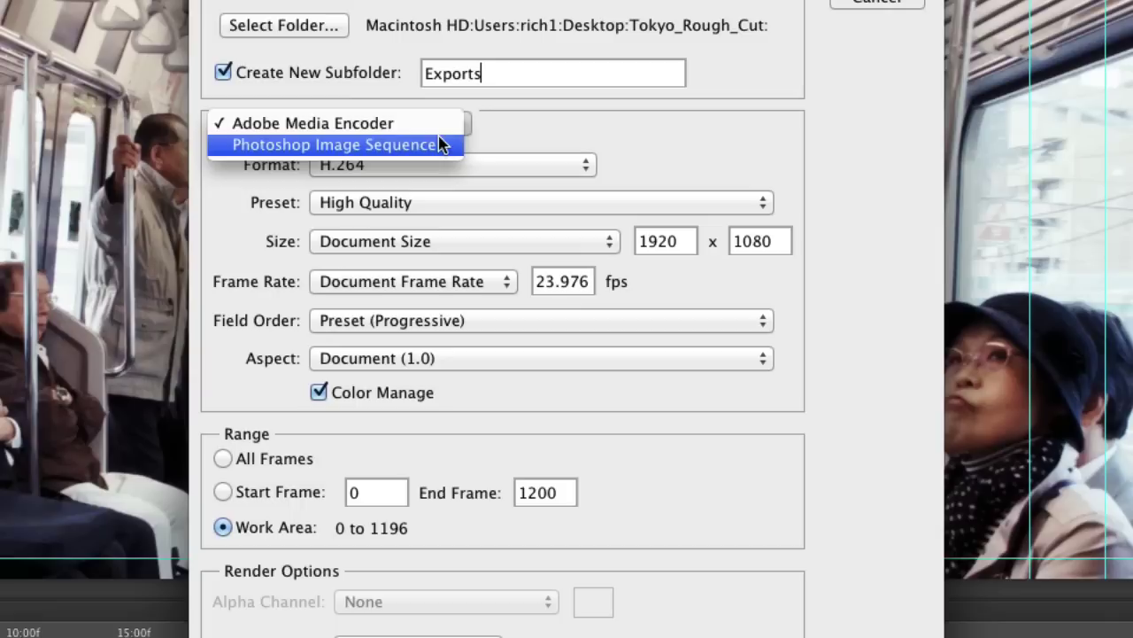
left_click(435, 124)
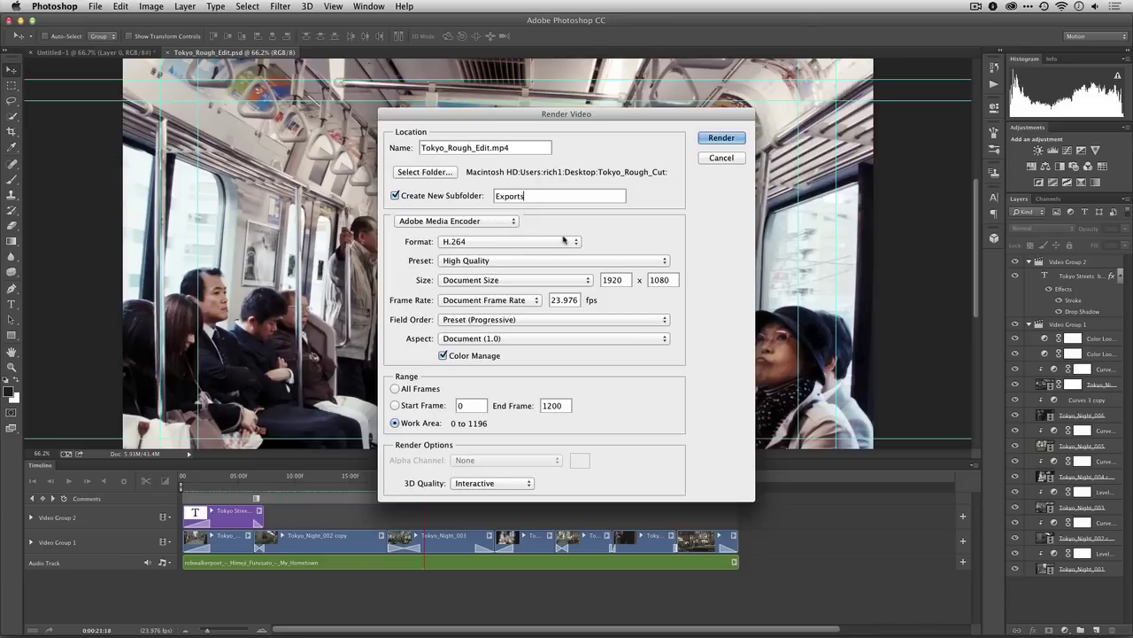
left_click(577, 242)
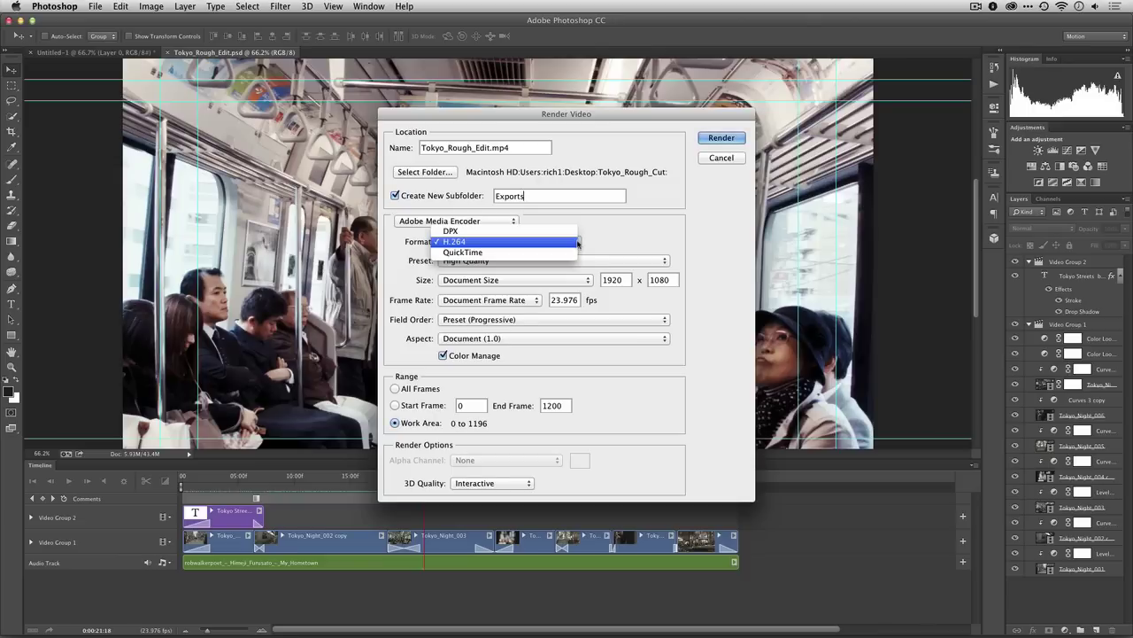
left_click(572, 231)
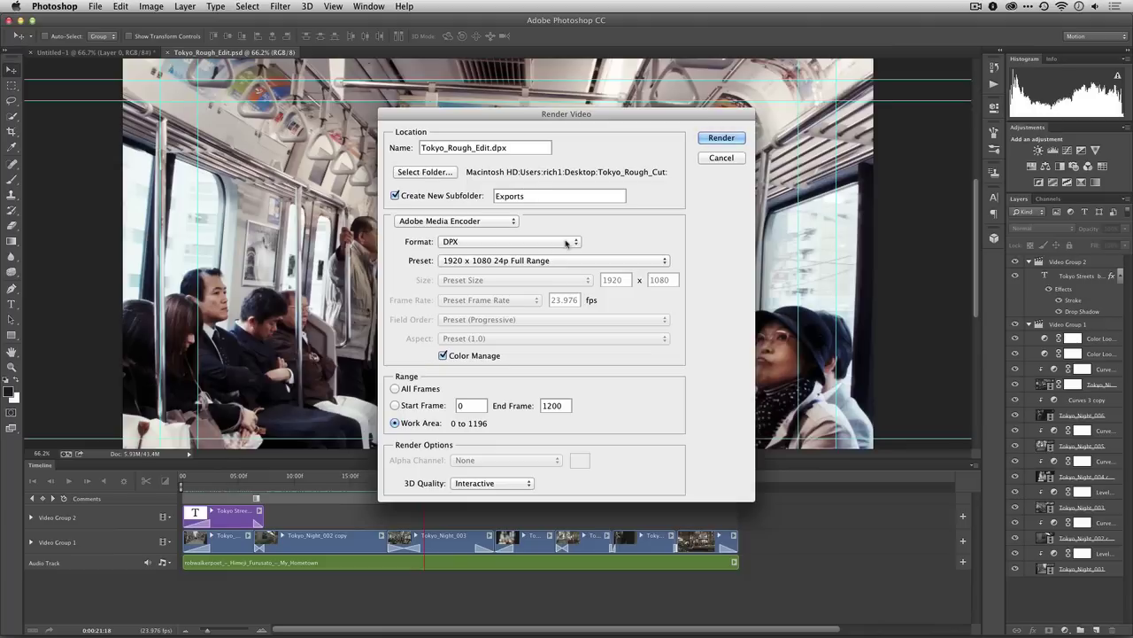
left_click(566, 243)
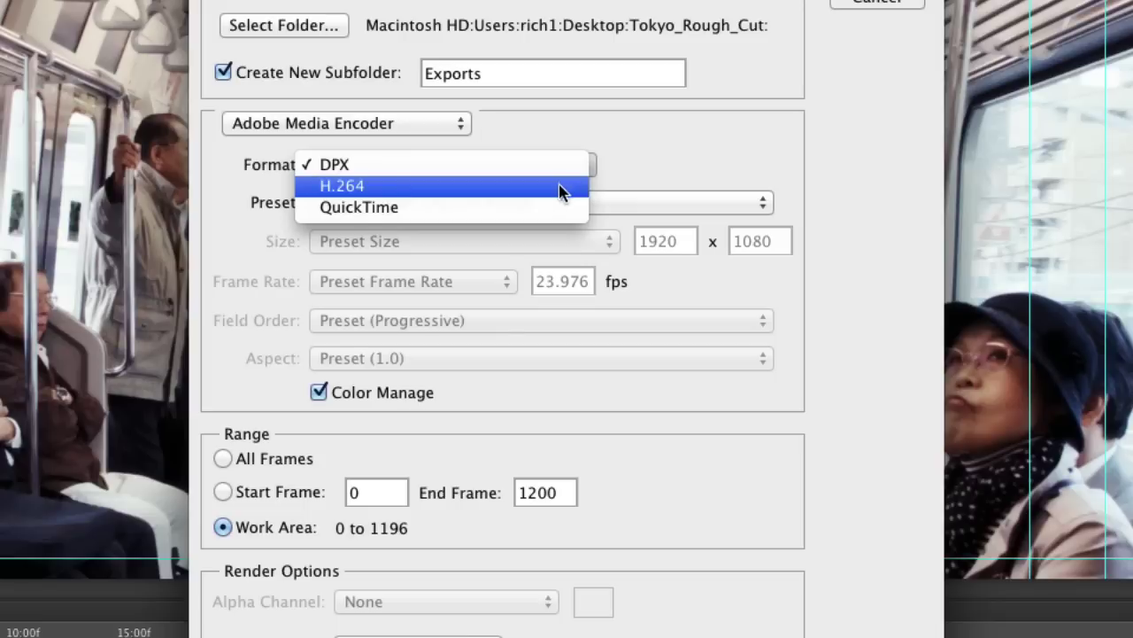
- Try QuickTime with the JPEG 2000 High Quality preset, then switch the format to H.264
left_click(552, 207)
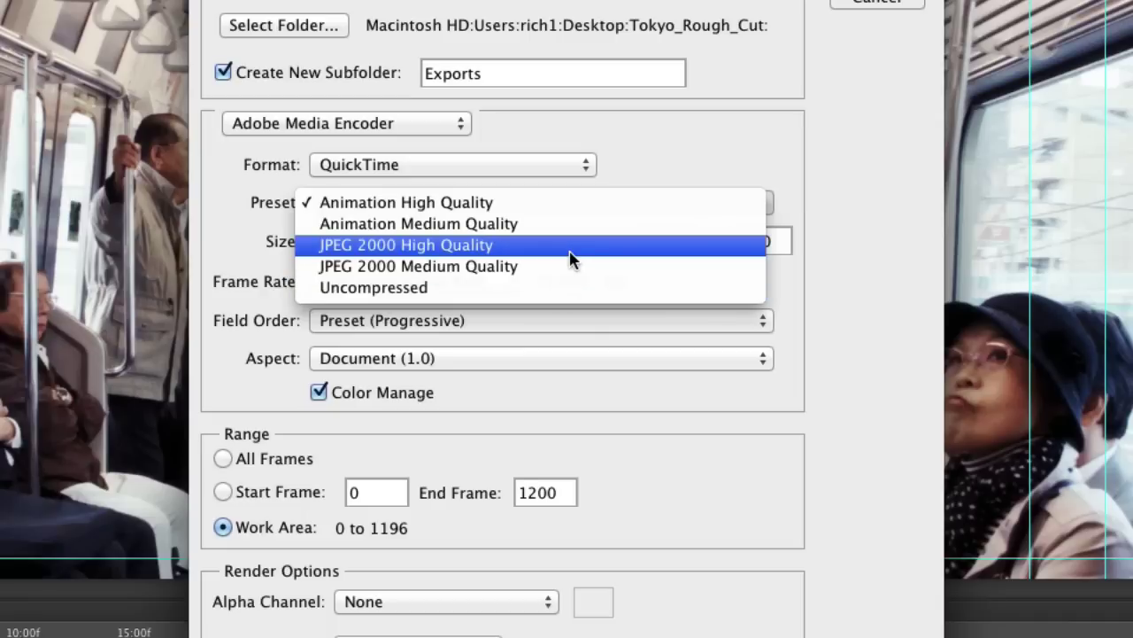
left_click(571, 248)
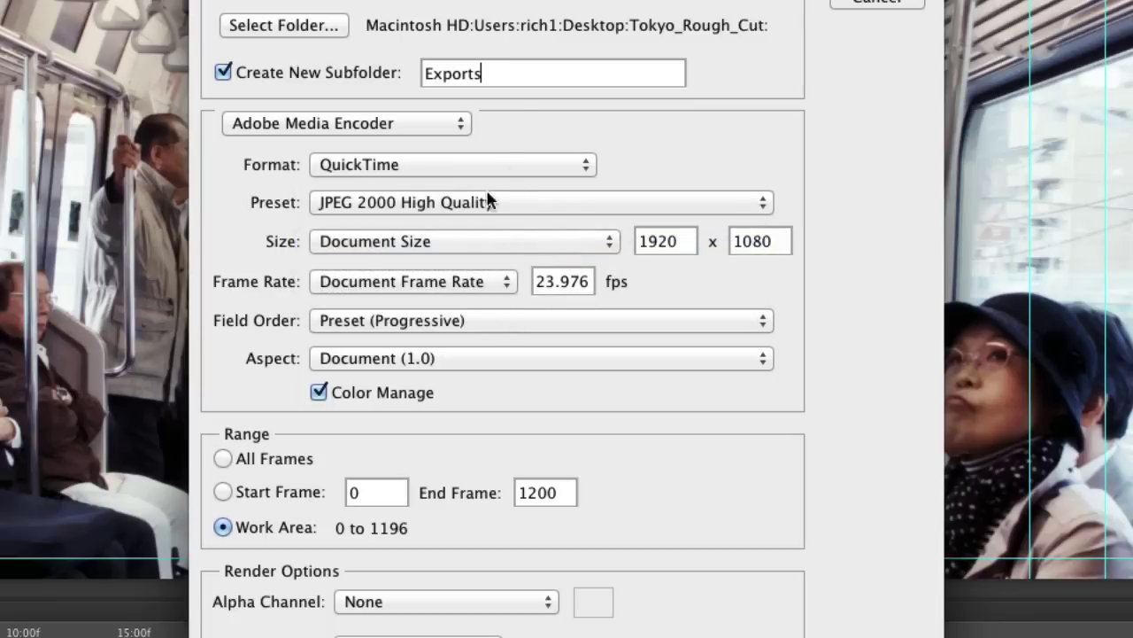
left_click(478, 165)
left_click(475, 152)
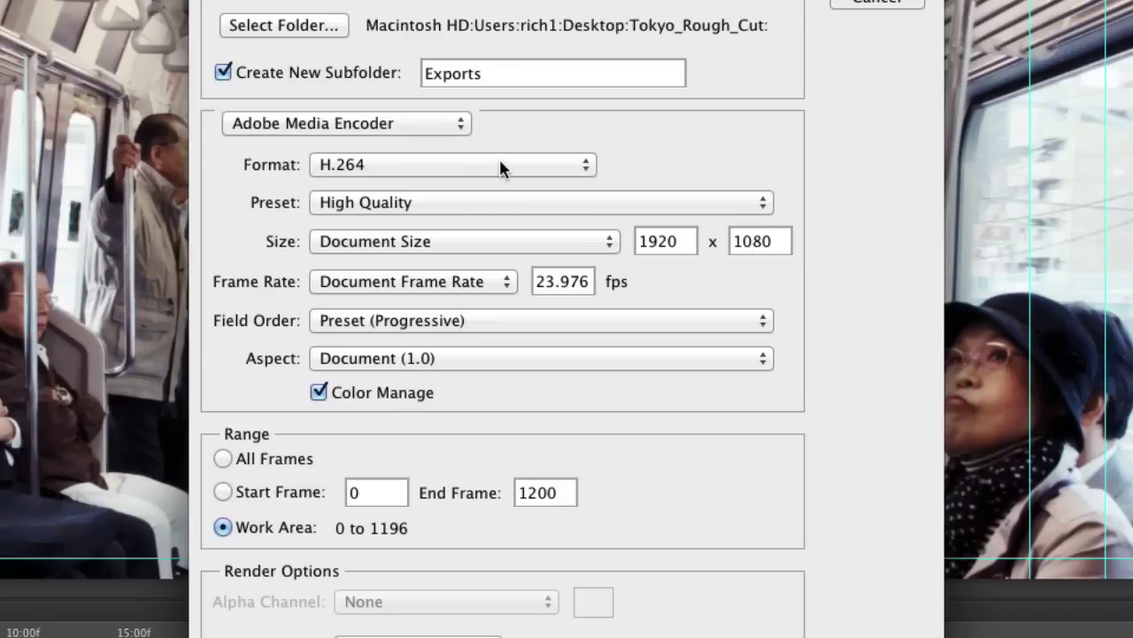
left_click(515, 202)
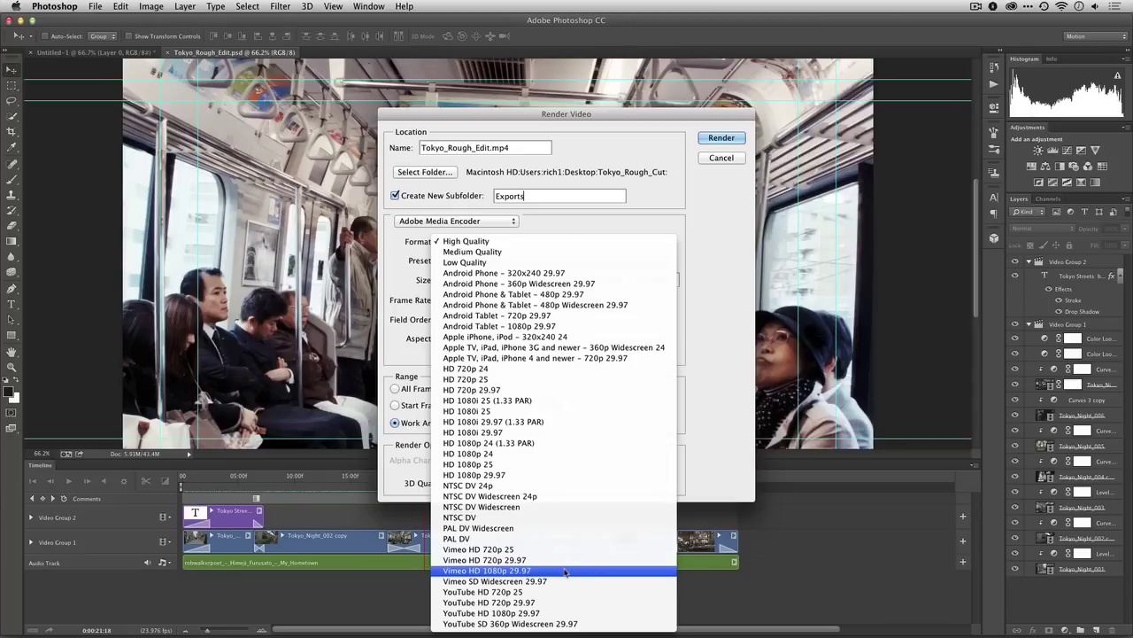
- Apply the Vimeo HD 1080p 29.97 preset, keeping Document Size at 1920×1080
left_click(565, 572)
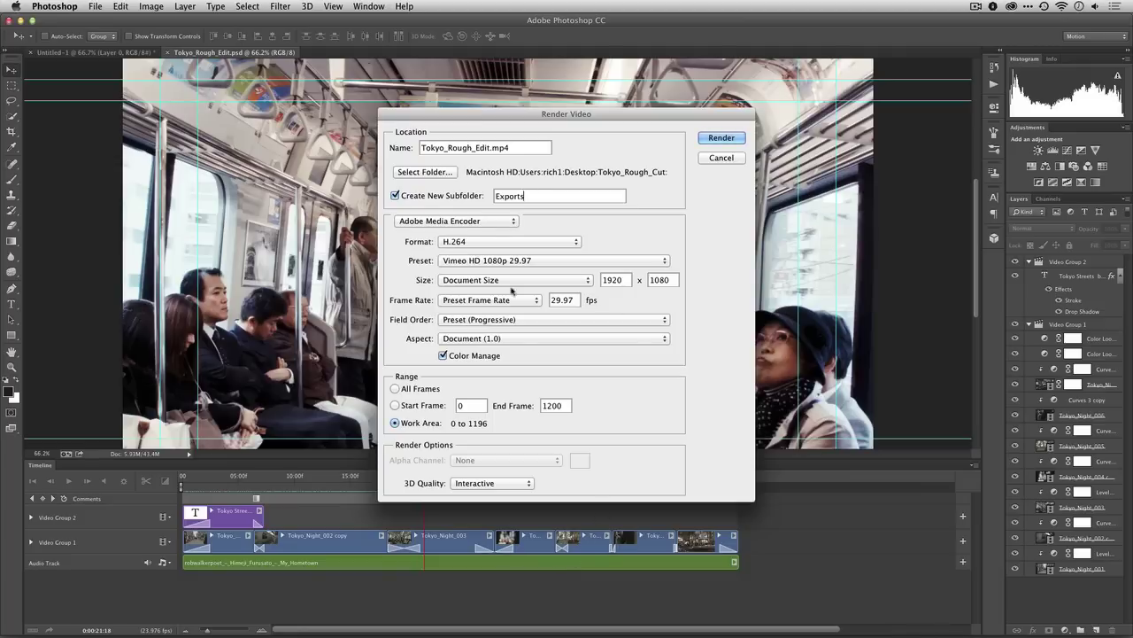
left_click(495, 280)
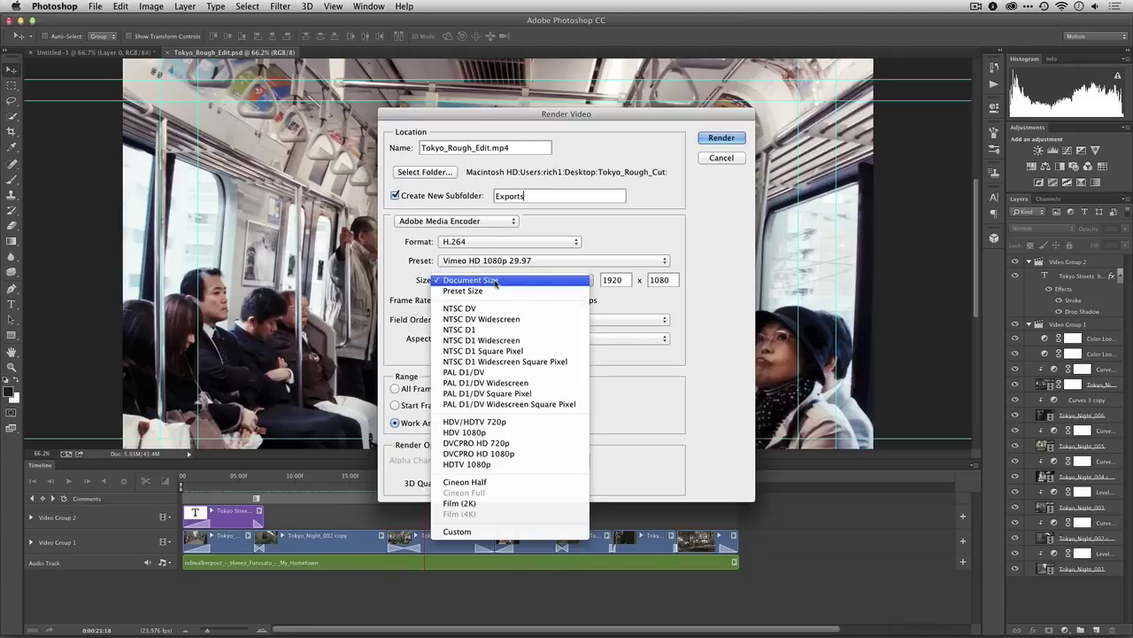
left_click(496, 283)
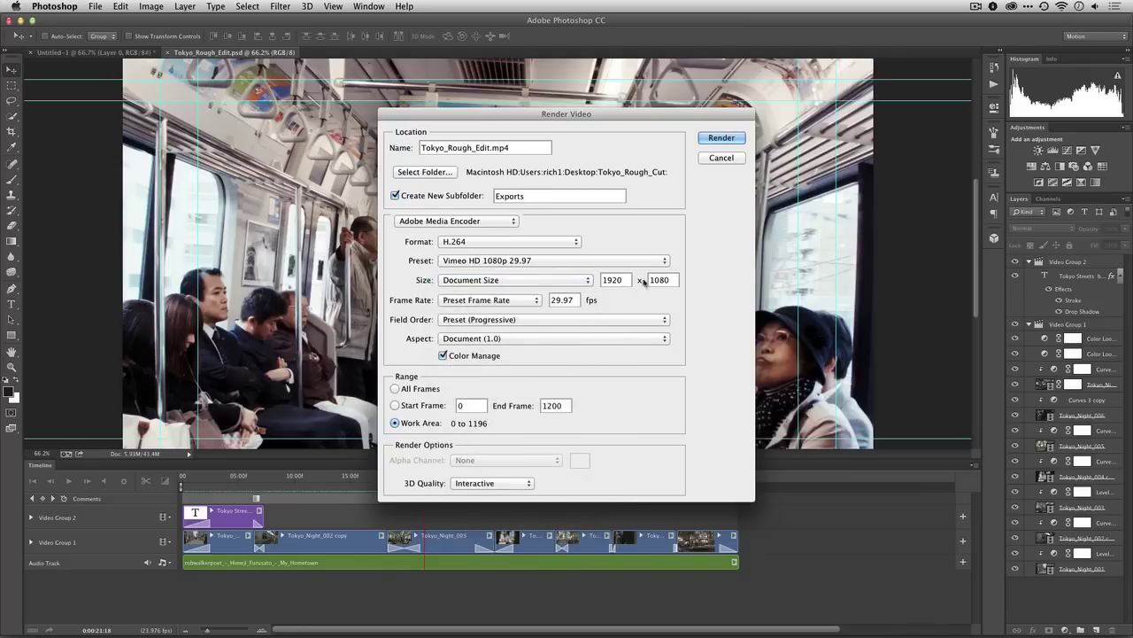
left_click(520, 302)
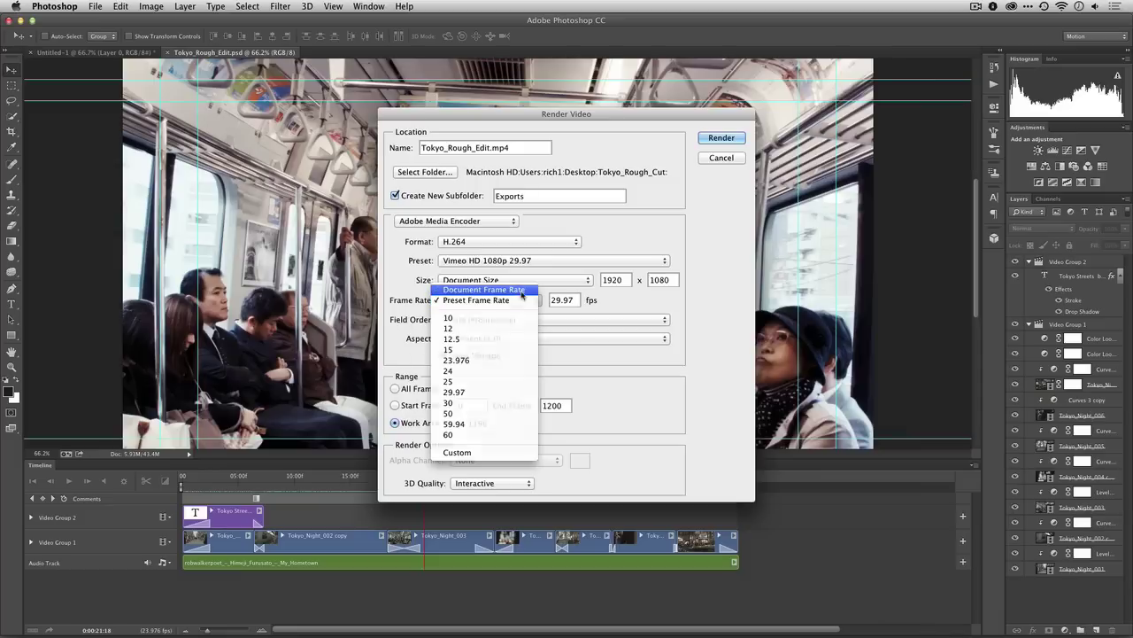
- Set Frame Rate to Document Frame Rate (23.976 fps) and Field Order to Progressive
left_click(523, 292)
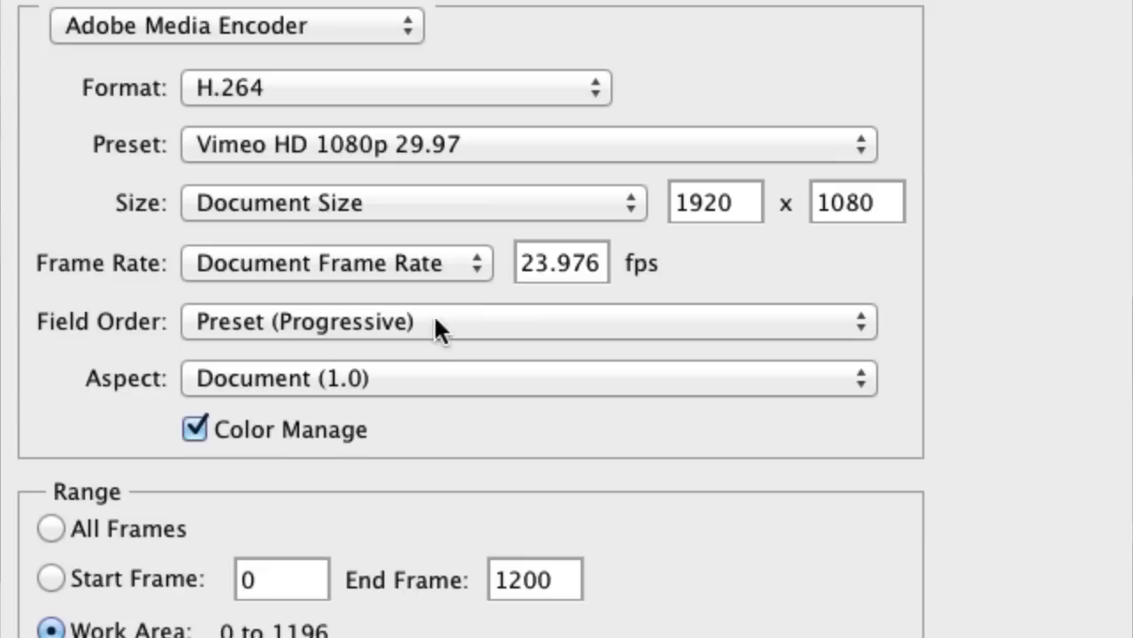
left_click(519, 320)
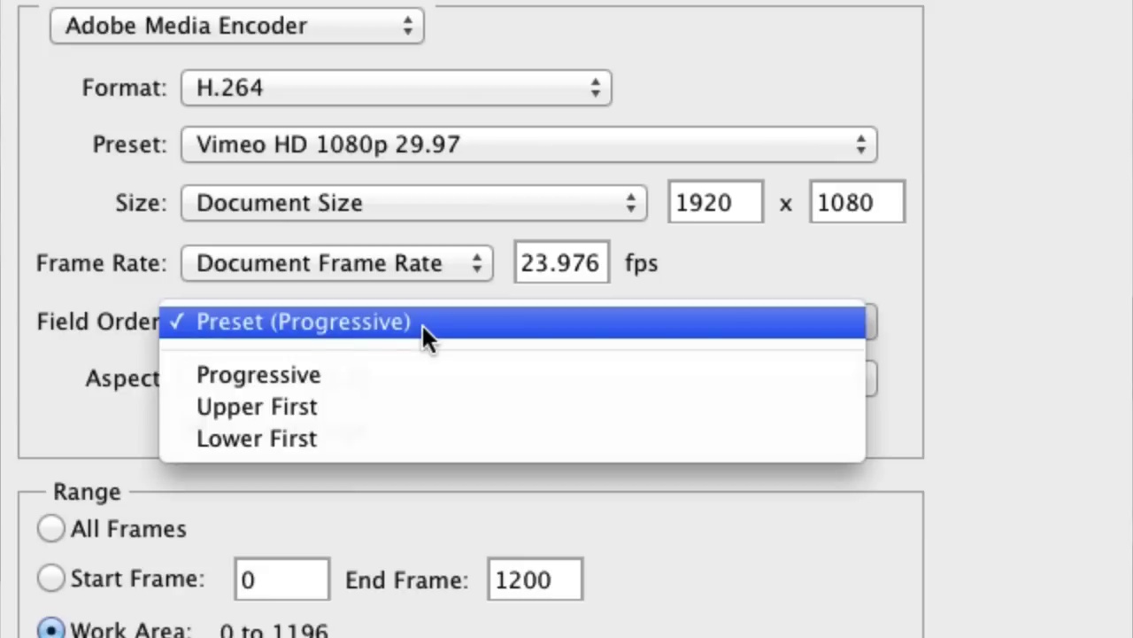
left_click(418, 373)
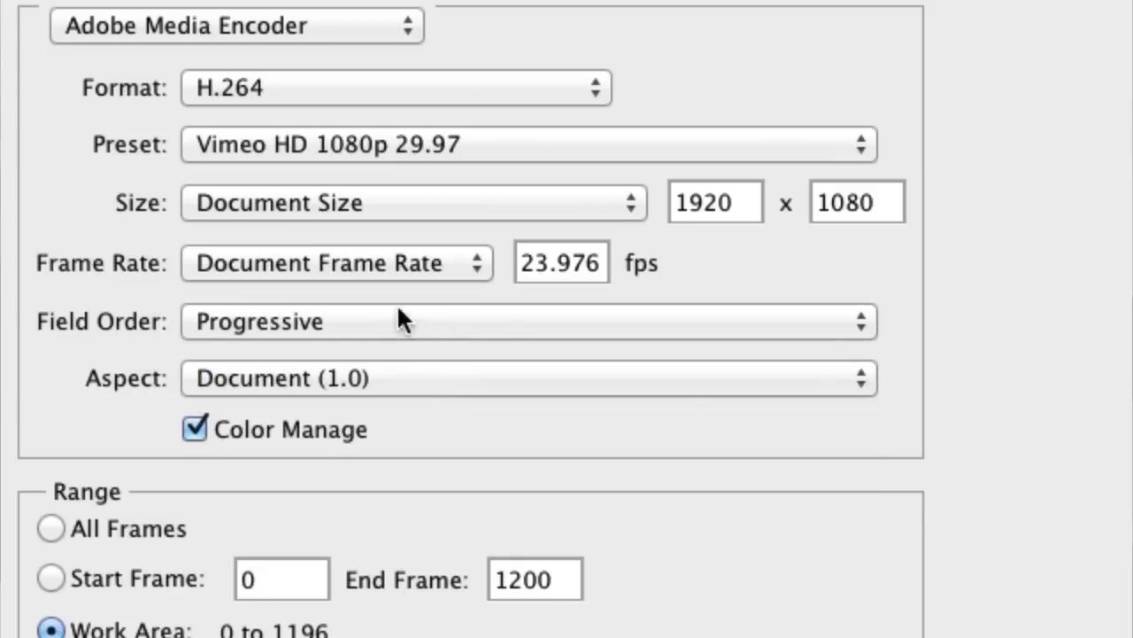
left_click(448, 336)
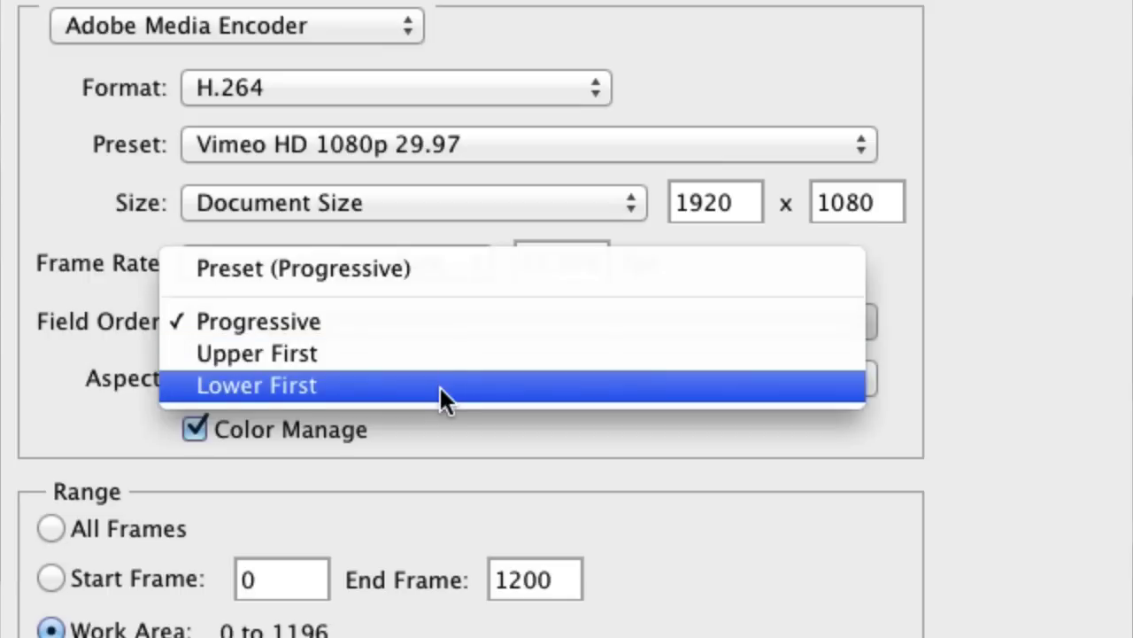
left_click(448, 332)
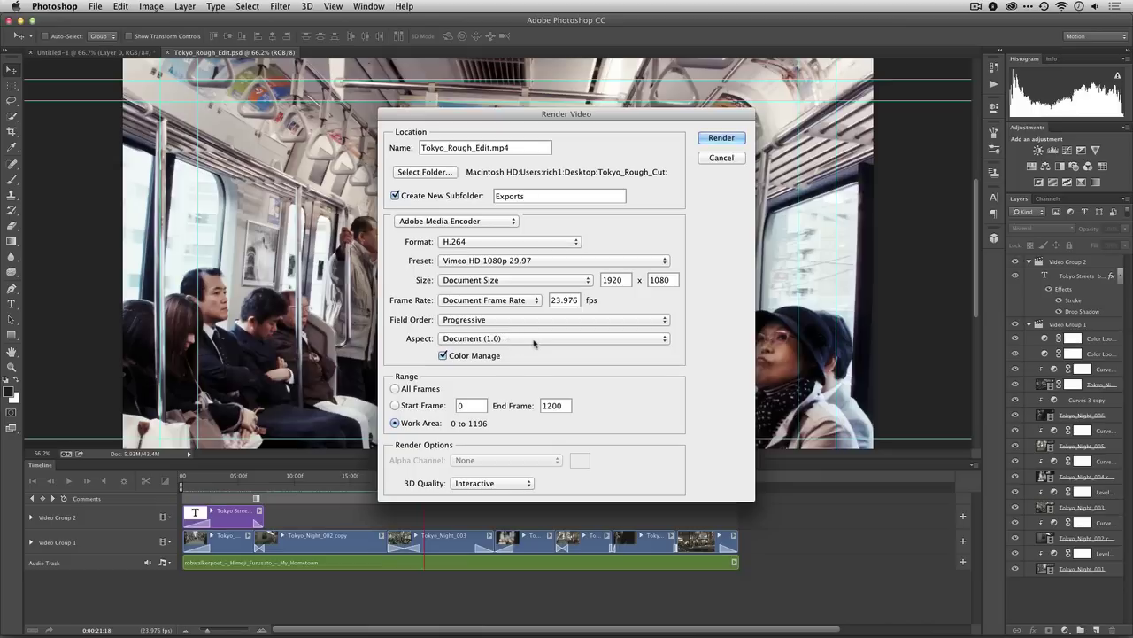
- Keep the Document (1.0) pixel aspect and uncheck Color Manage
left_click(530, 340)
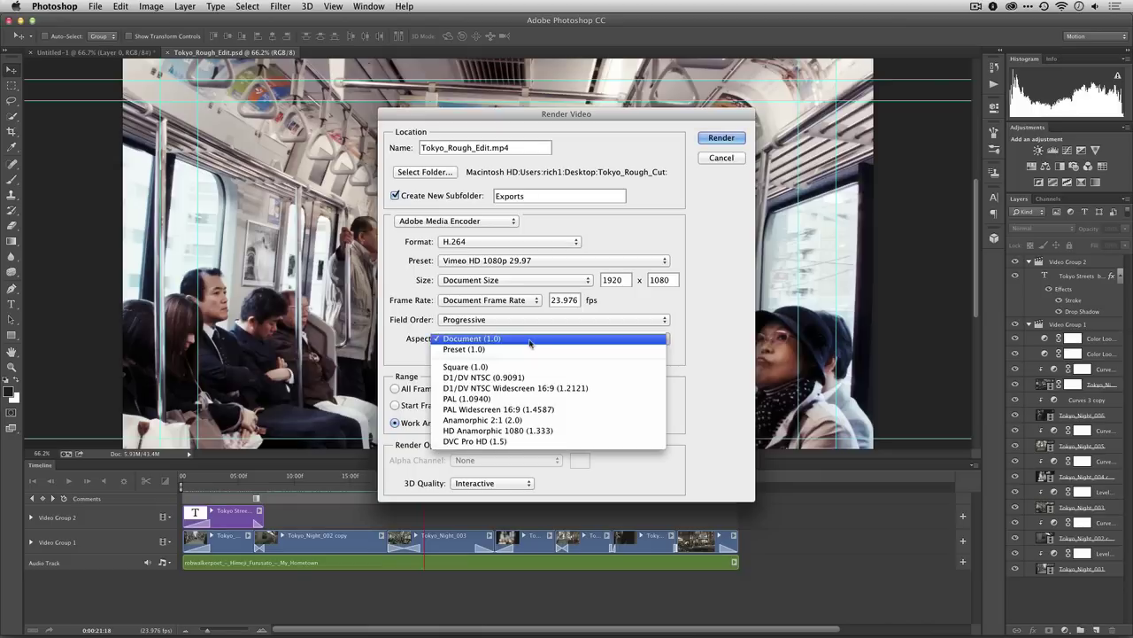
left_click(530, 340)
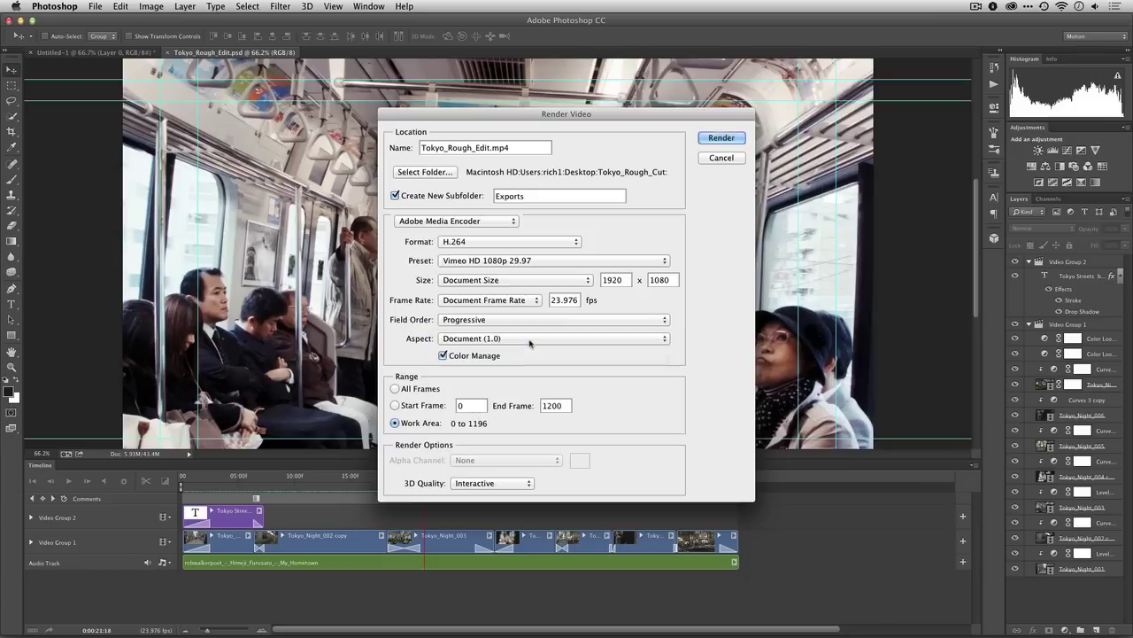
left_click(475, 356)
- Render the timeline to Tokyo_Rough_Edit.mp4 and let the Exporting Video progress finish
left_click(704, 141)
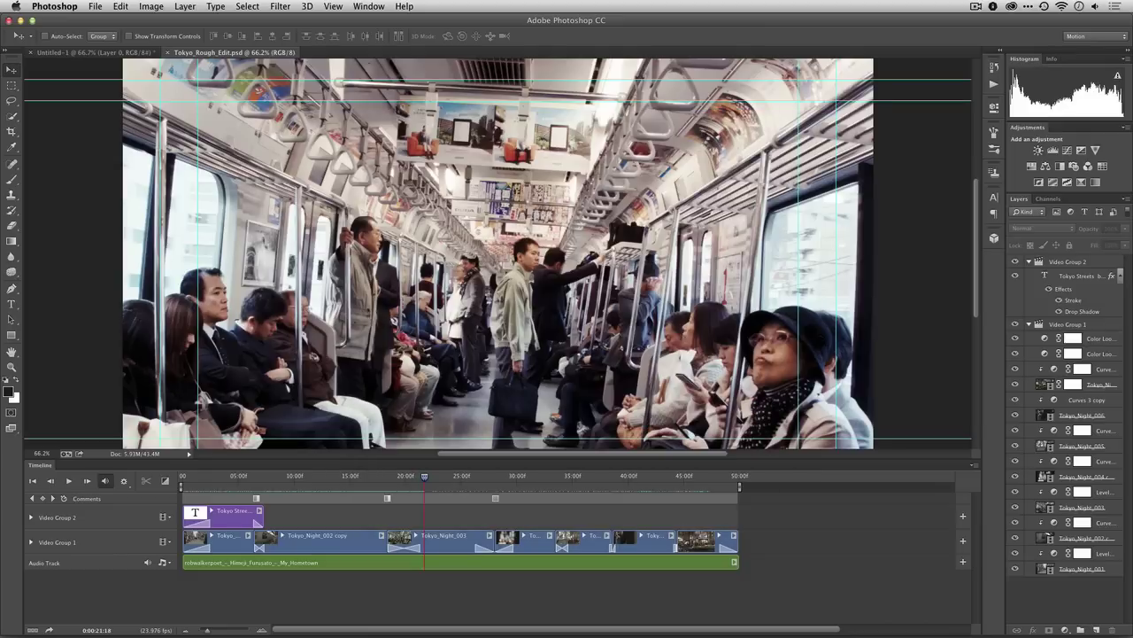